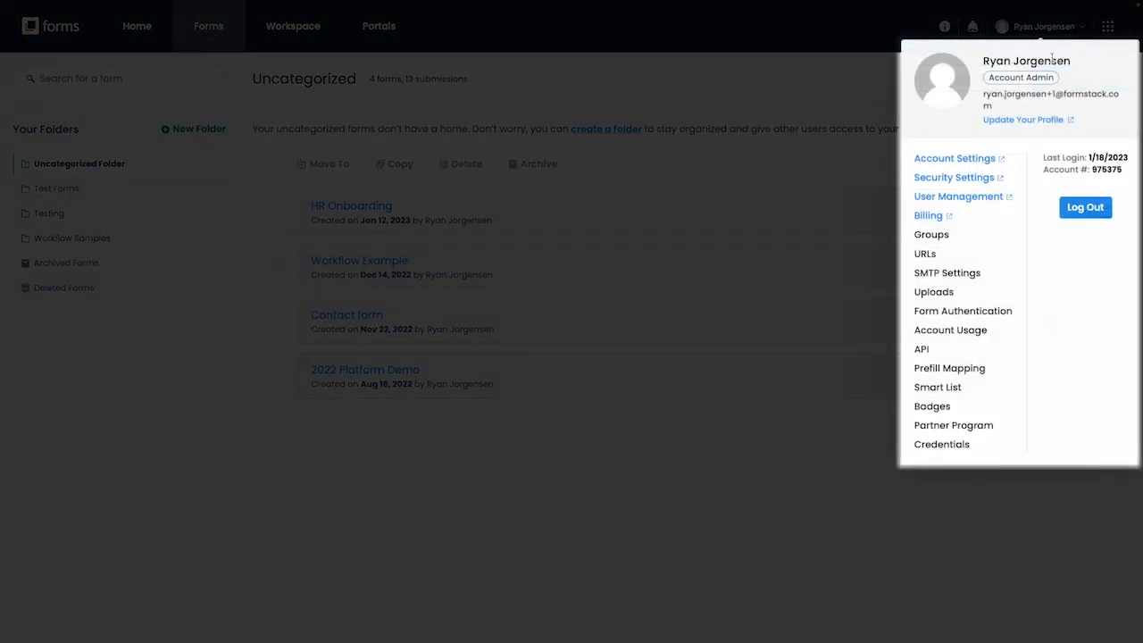
- Create a new Smart List in the account settings and name it "Employee List"
left_click(937, 387)
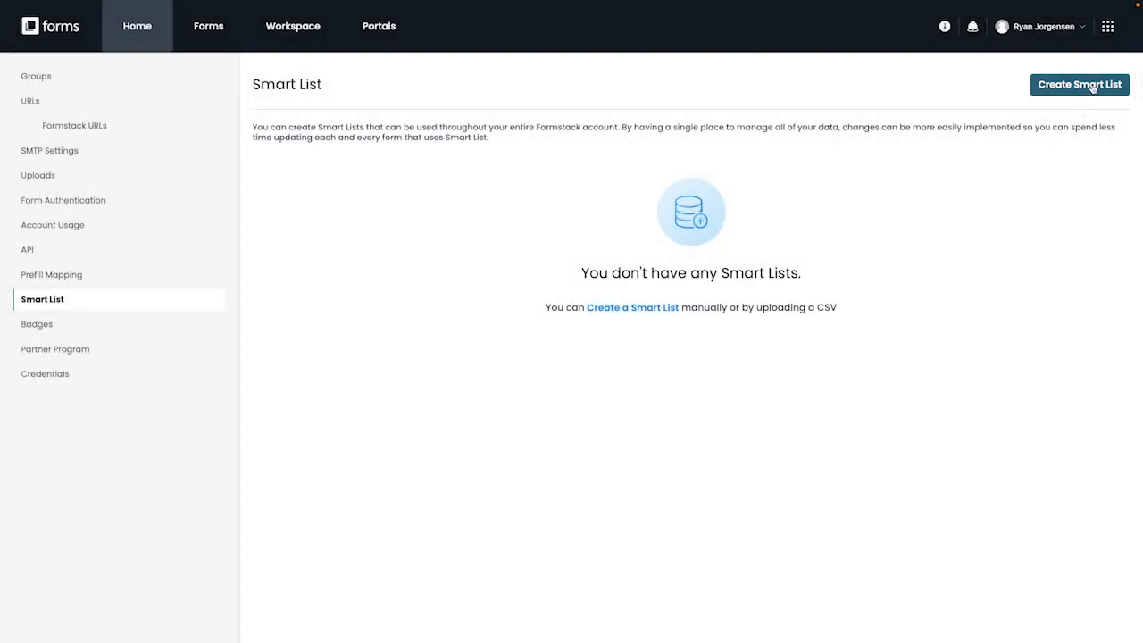
left_click(1092, 86)
left_click_drag(338, 198, 258, 202)
key("BackSpace")
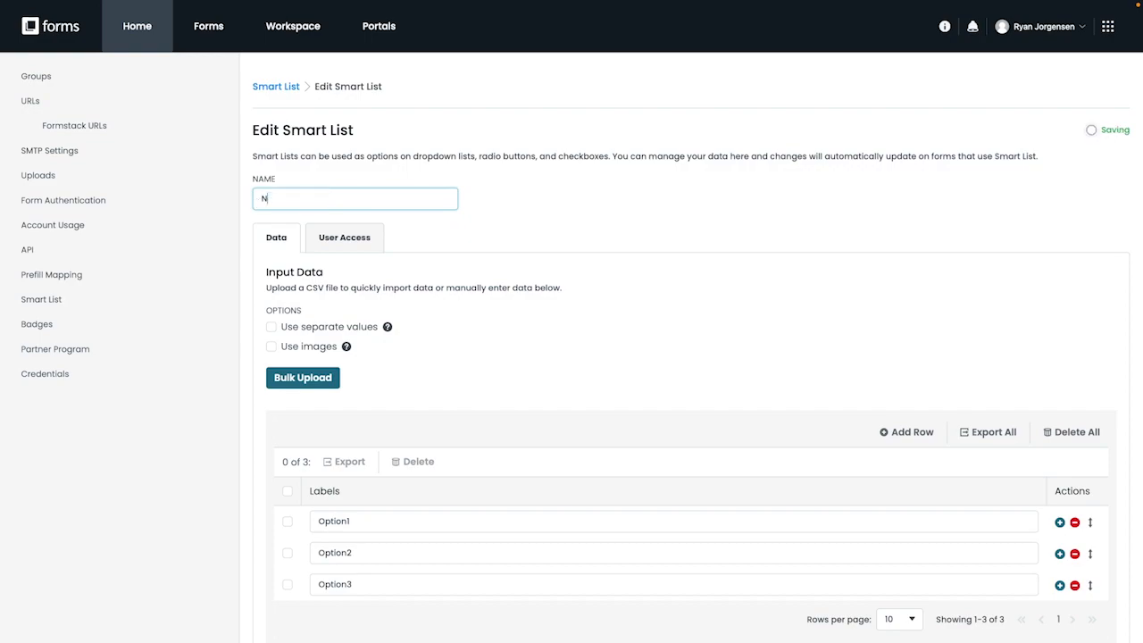
type("Emp")
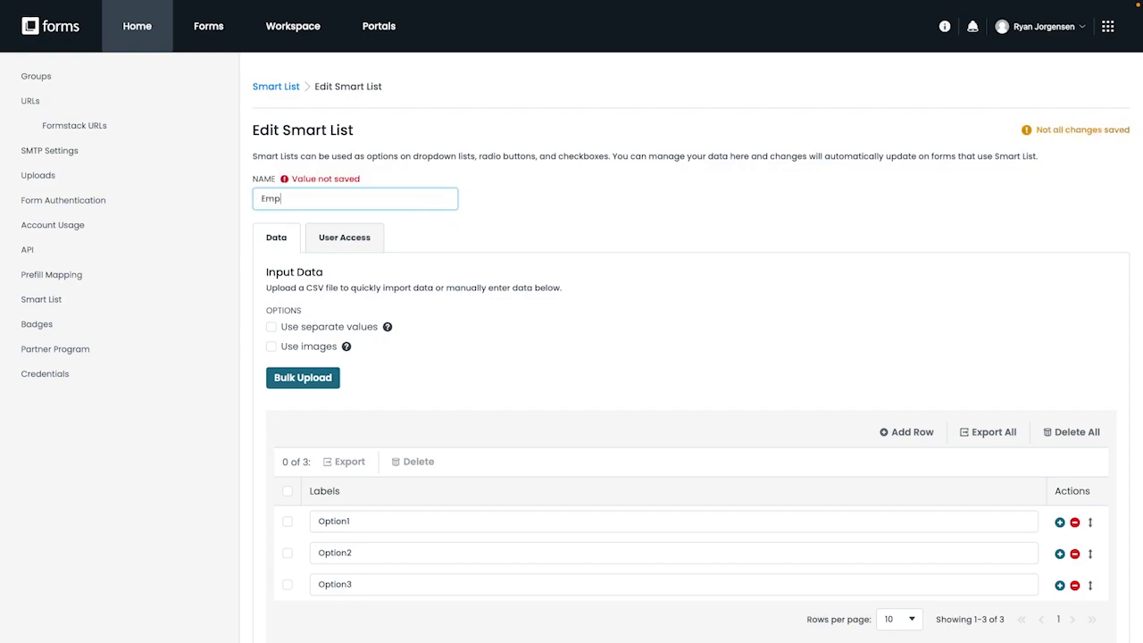
type("loyee List")
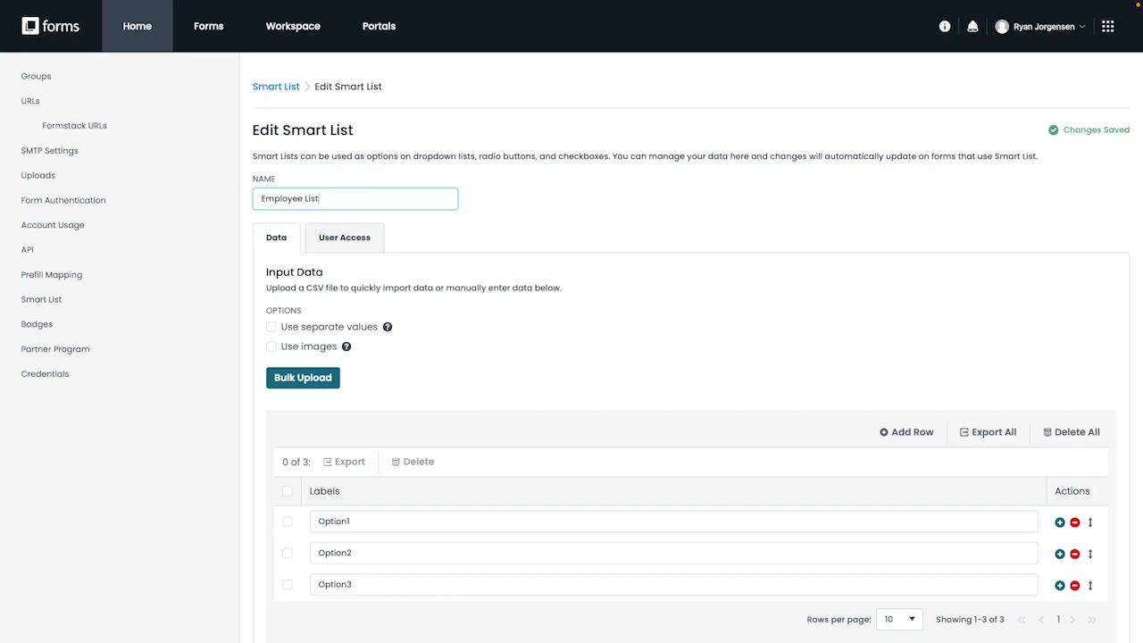
- Turn the separate values option on and back off, and change the first option's label to "Employee 1"
left_click(271, 327)
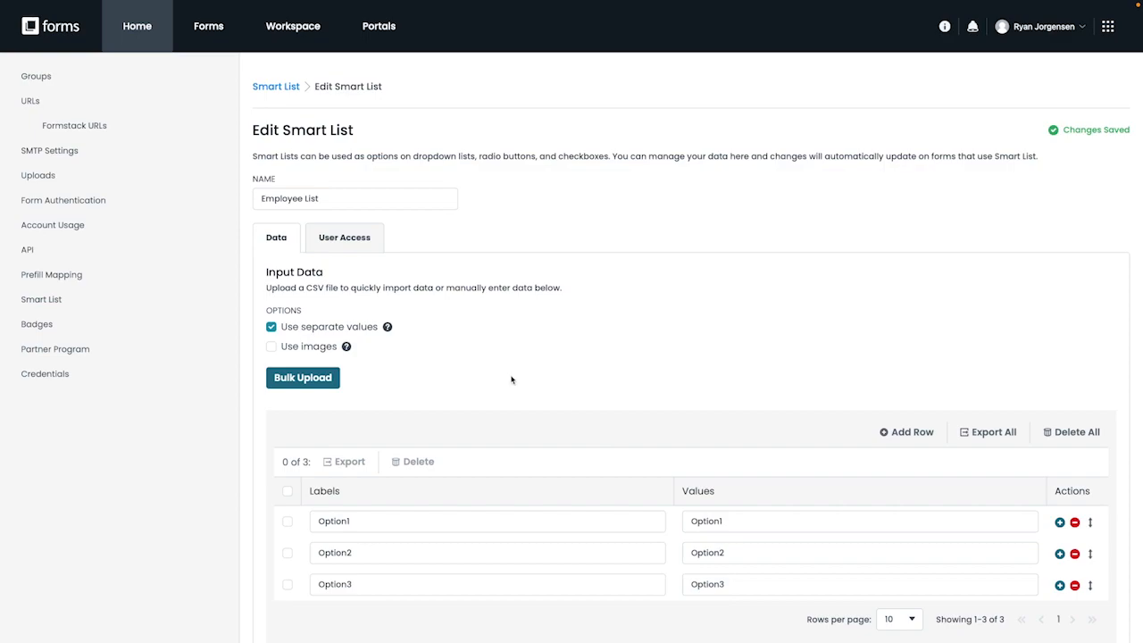
left_click(272, 328)
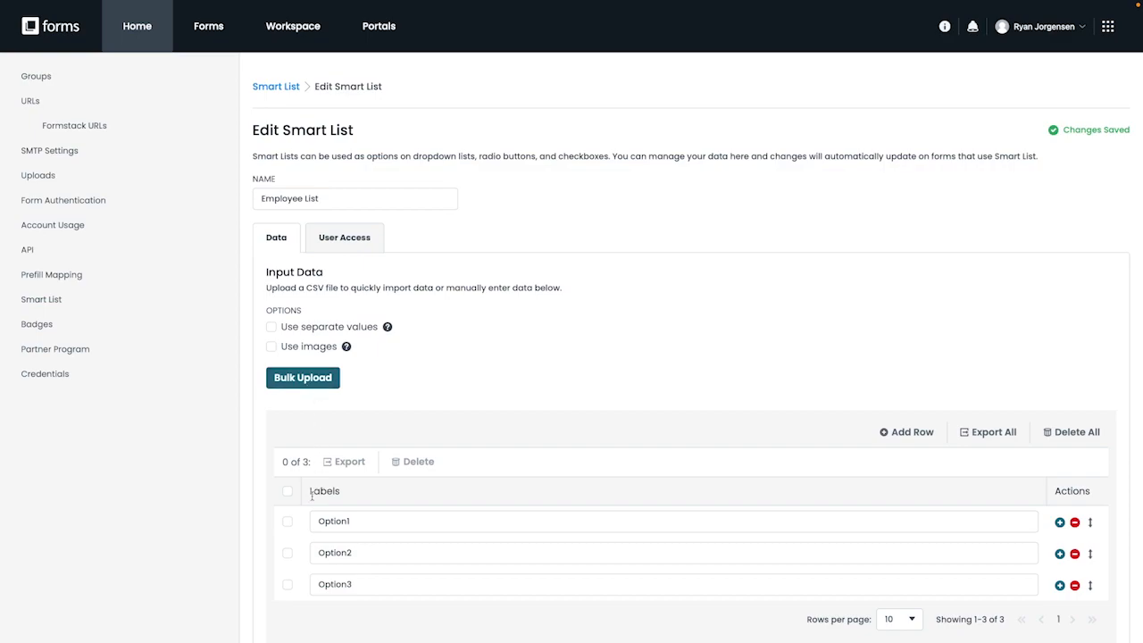
scroll(442, 504, "down", 1)
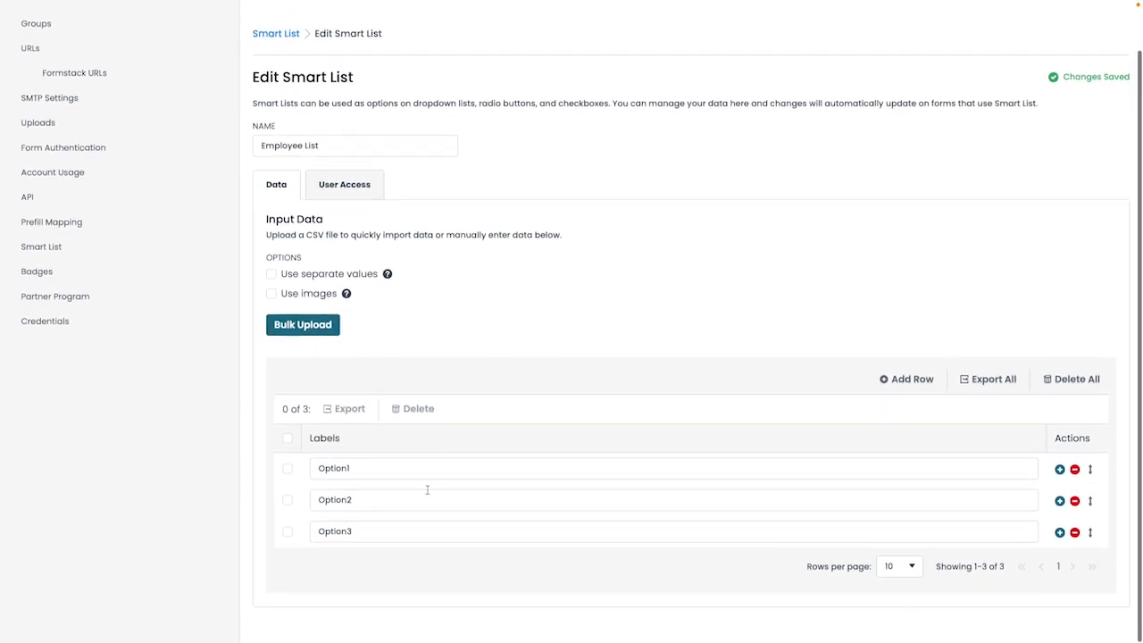
double_click(361, 470)
key("BackSpace")
type("Employee 1")
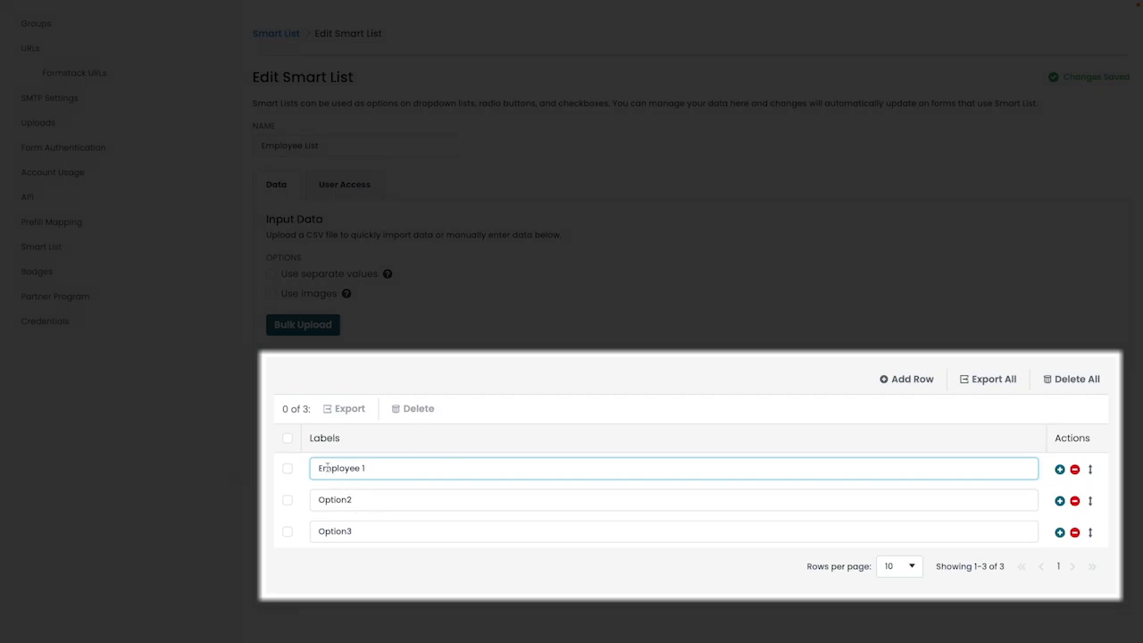
left_click(287, 469)
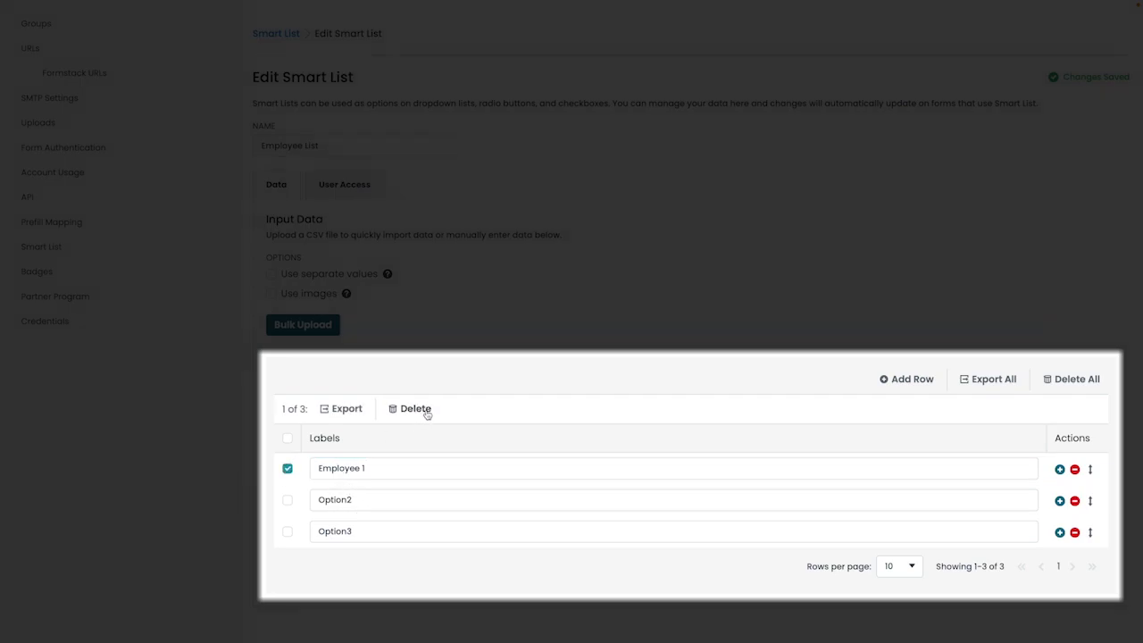
left_click(289, 465)
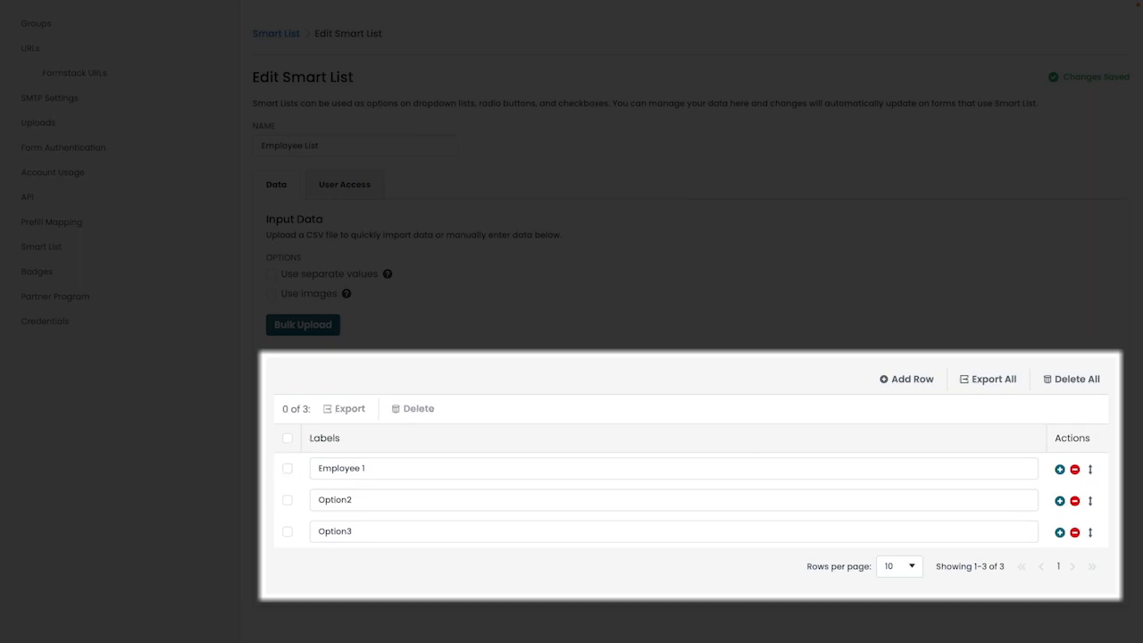
mouse_move(1093, 472)
left_mouse_down()
mouse_move(1092, 488)
mouse_move(1092, 469)
left_mouse_up()
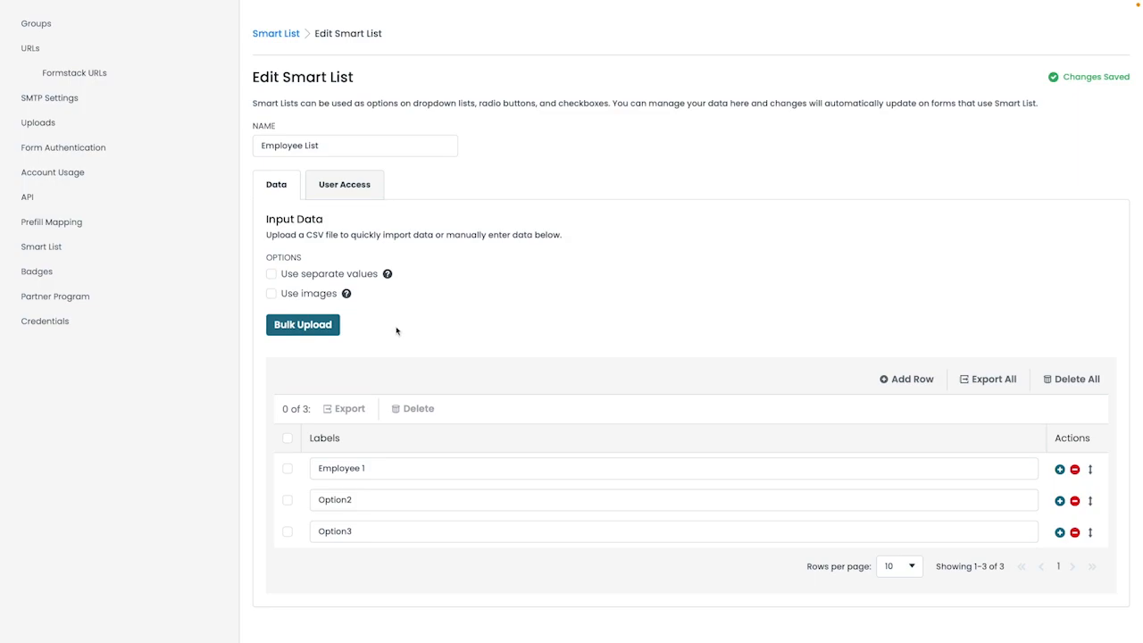
- Bulk upload "Employee list - Sheet1.csv" into the Smart List, skipping the first row and assigning Full Name as the labels column
left_click(303, 326)
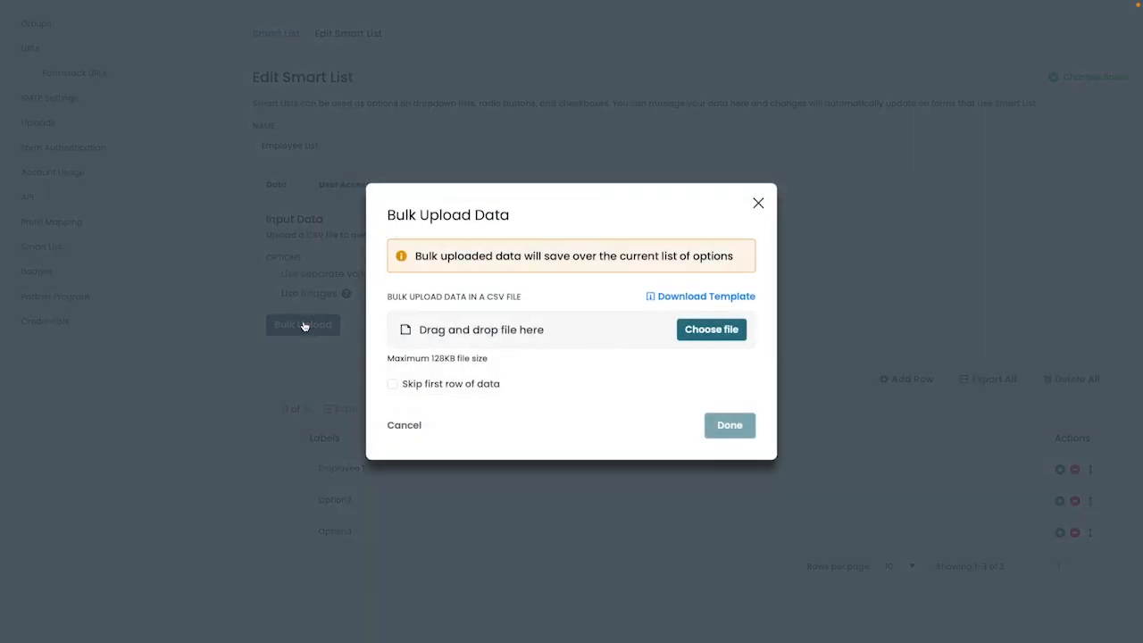
left_click(710, 330)
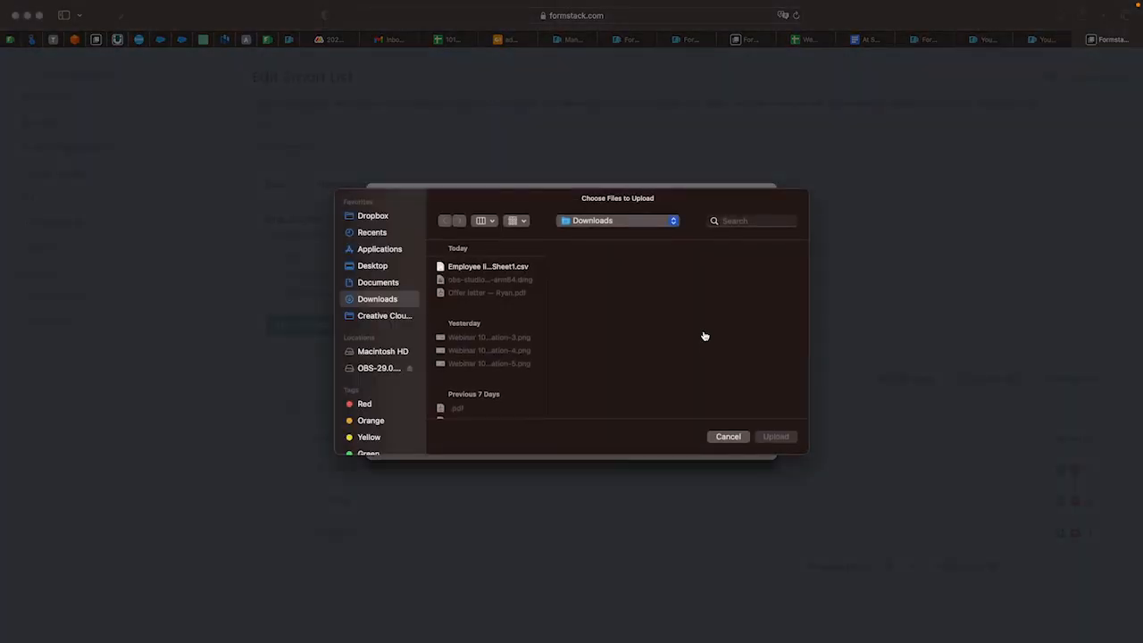
left_click(482, 267)
left_click(776, 437)
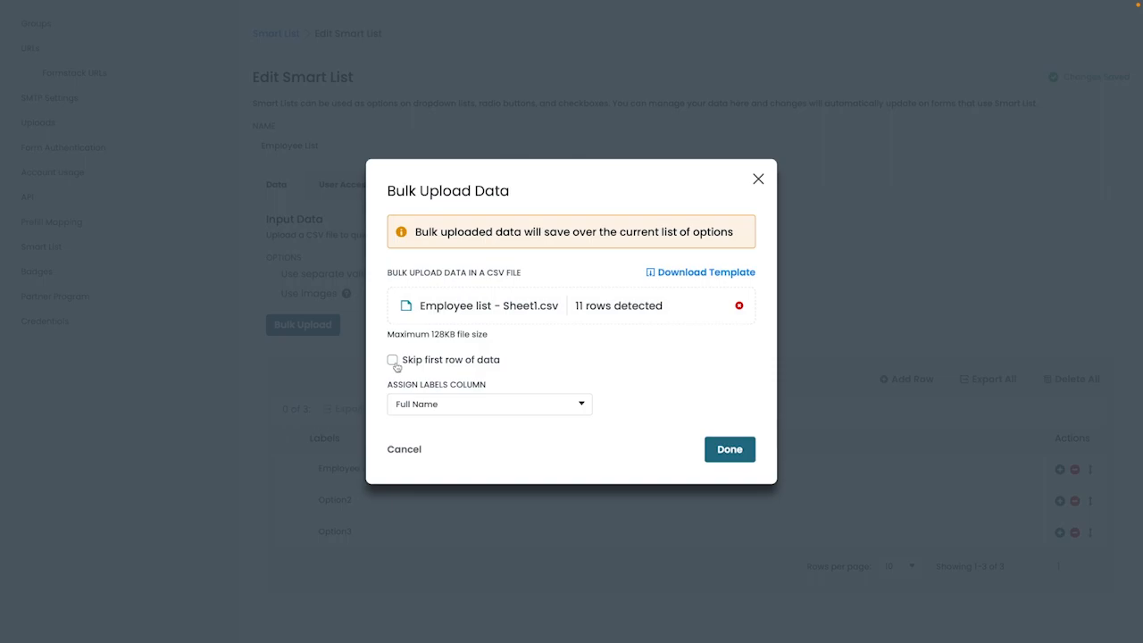
left_click(478, 406)
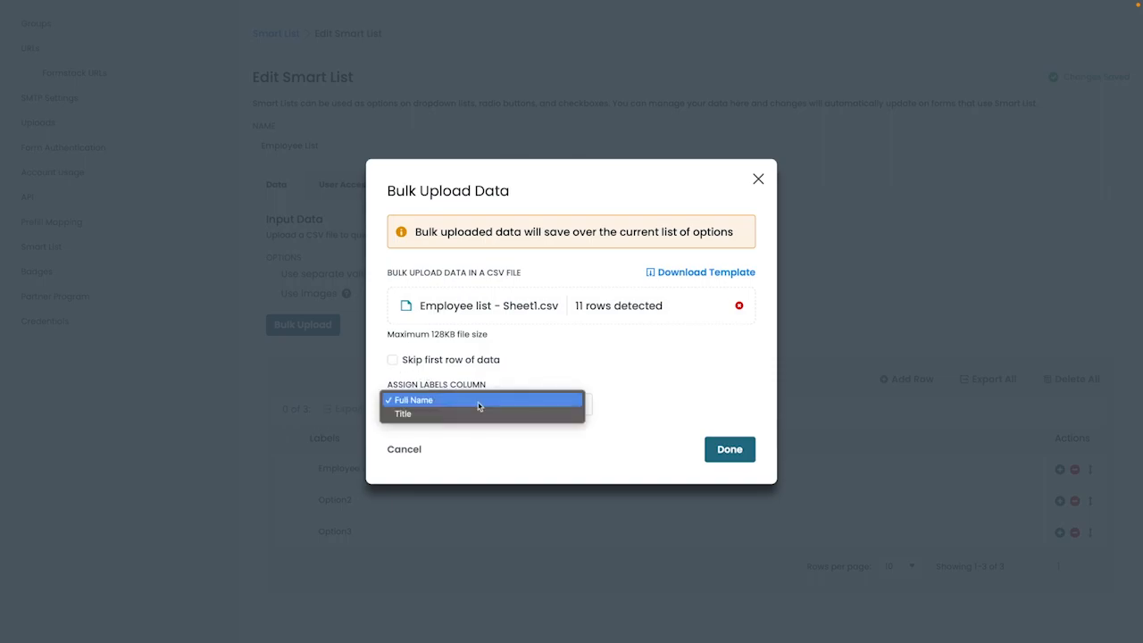
left_click(477, 401)
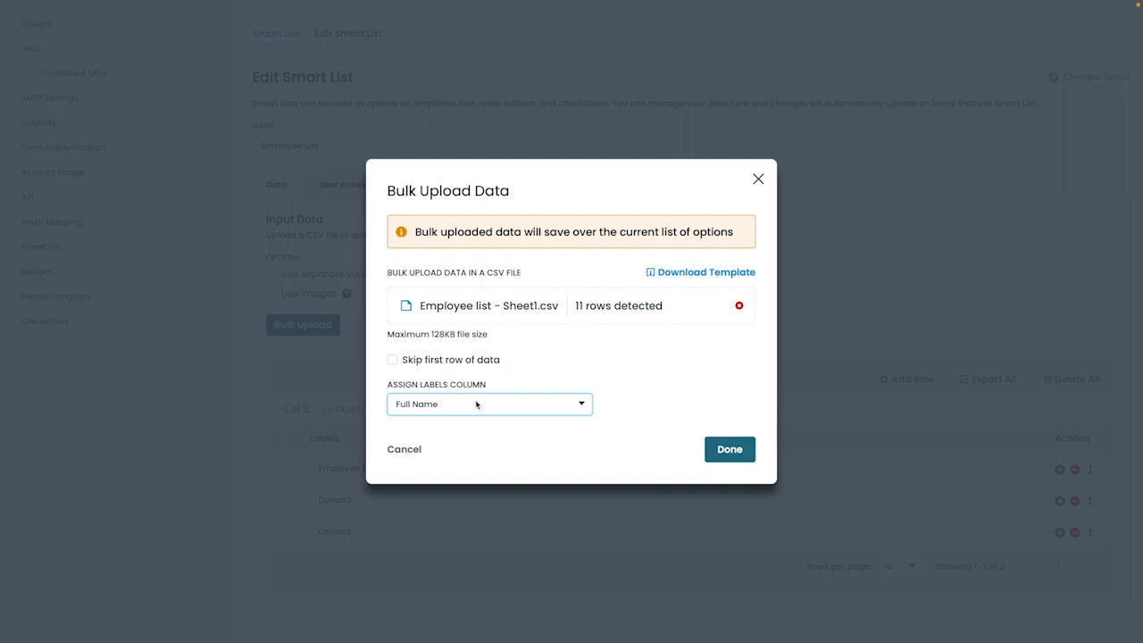
left_click(392, 360)
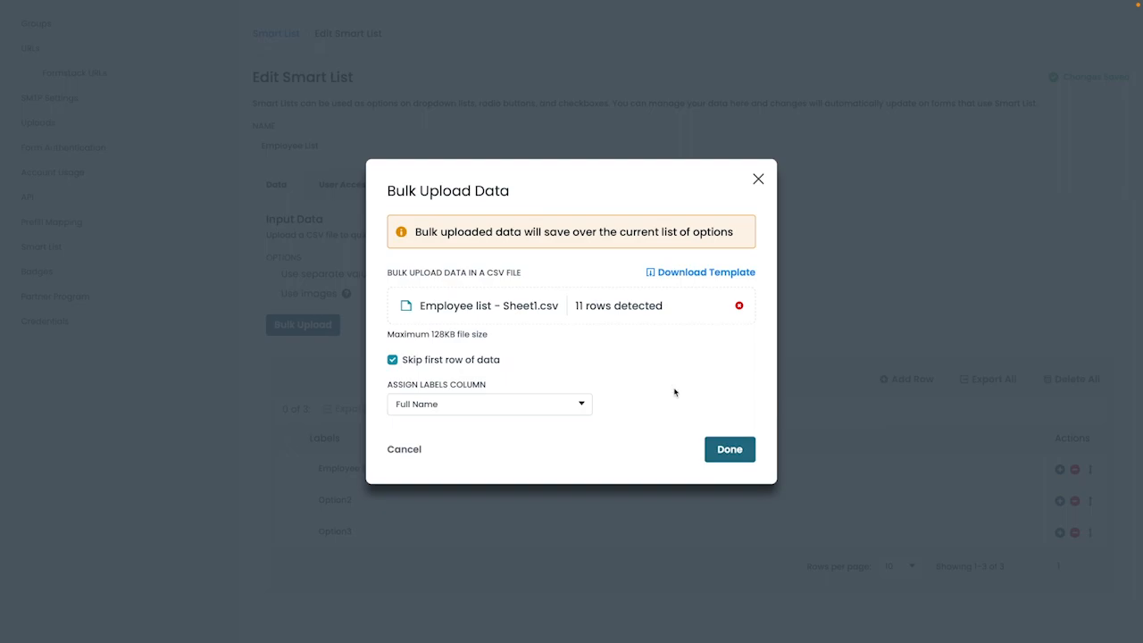
left_click(731, 451)
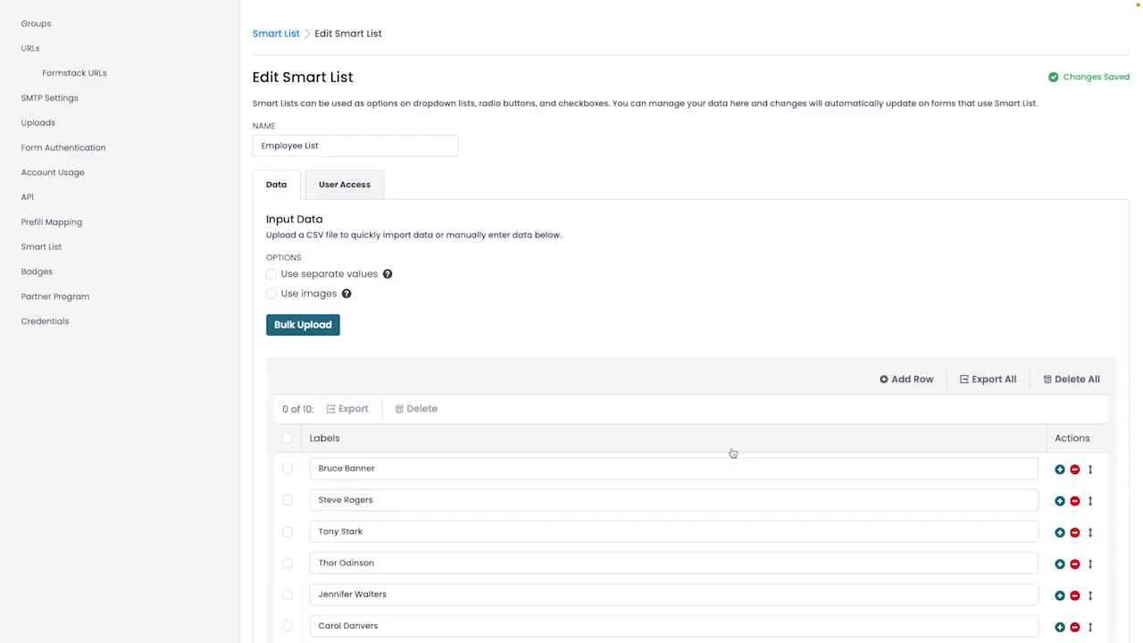
- Review the imported labels and the choices for adding users to the Smart List's user access
scroll(732, 452, "down", 3)
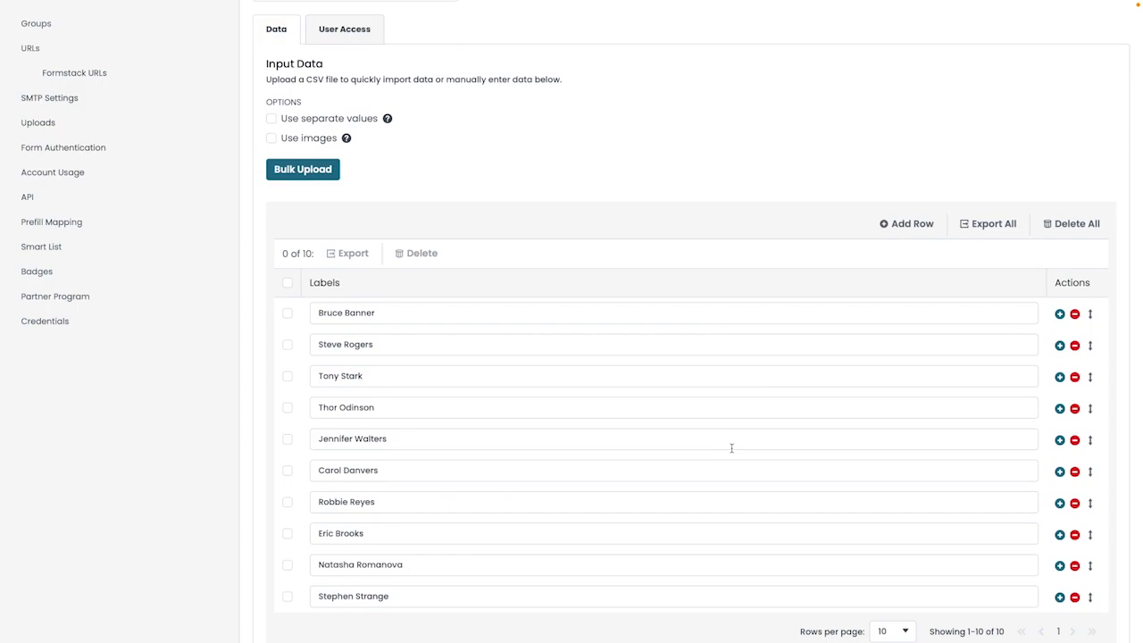
scroll(731, 448, "up", 2)
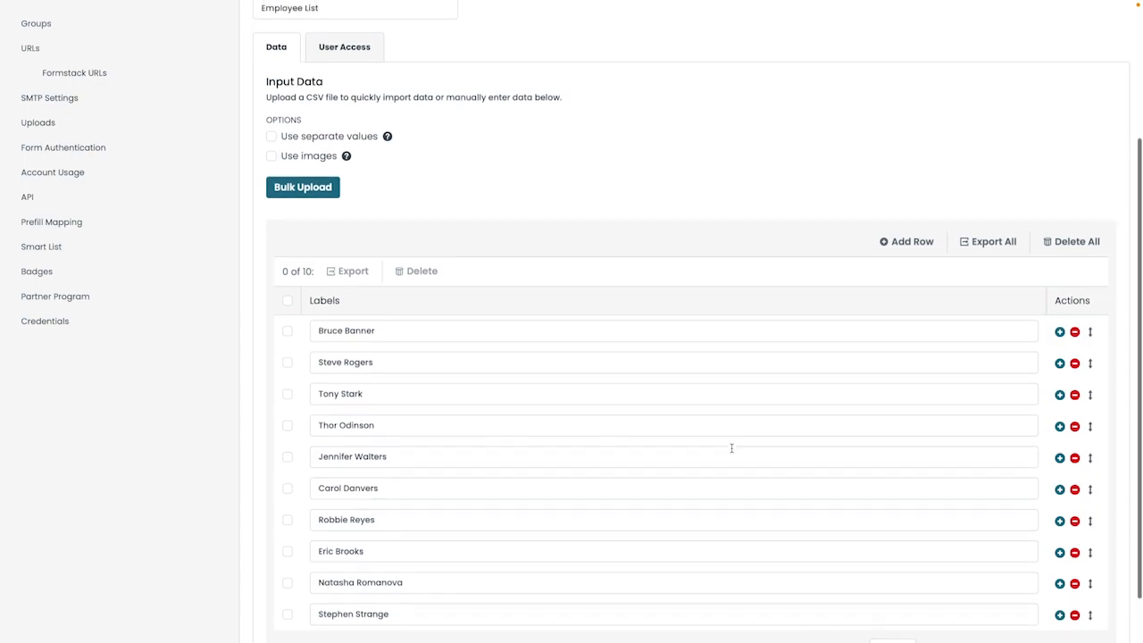
left_click(346, 246)
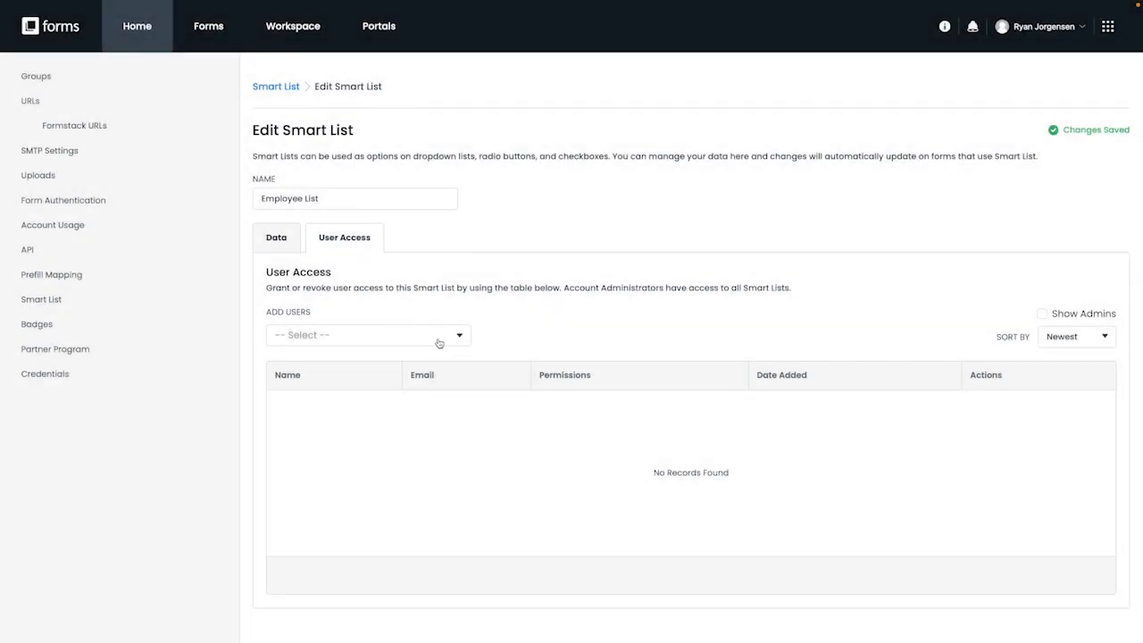
left_click(449, 340)
left_click(449, 342)
- Open the HR Onboarding form in the form builder and bring up the settings of its Name radio button field
left_click(210, 33)
mouse_move(334, 211)
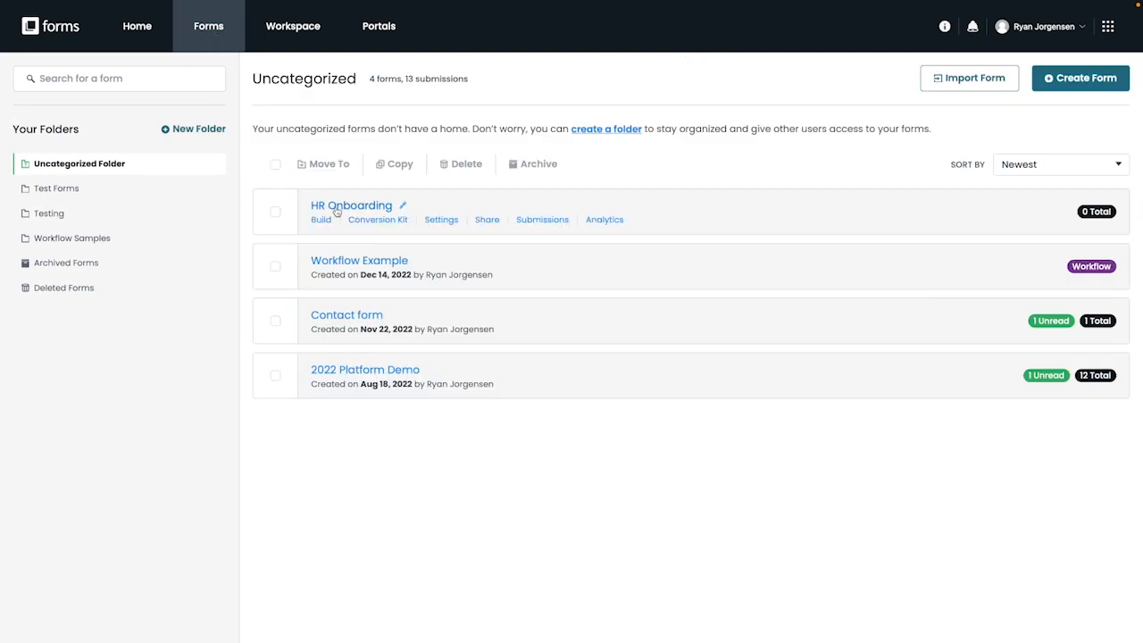
left_click(337, 209)
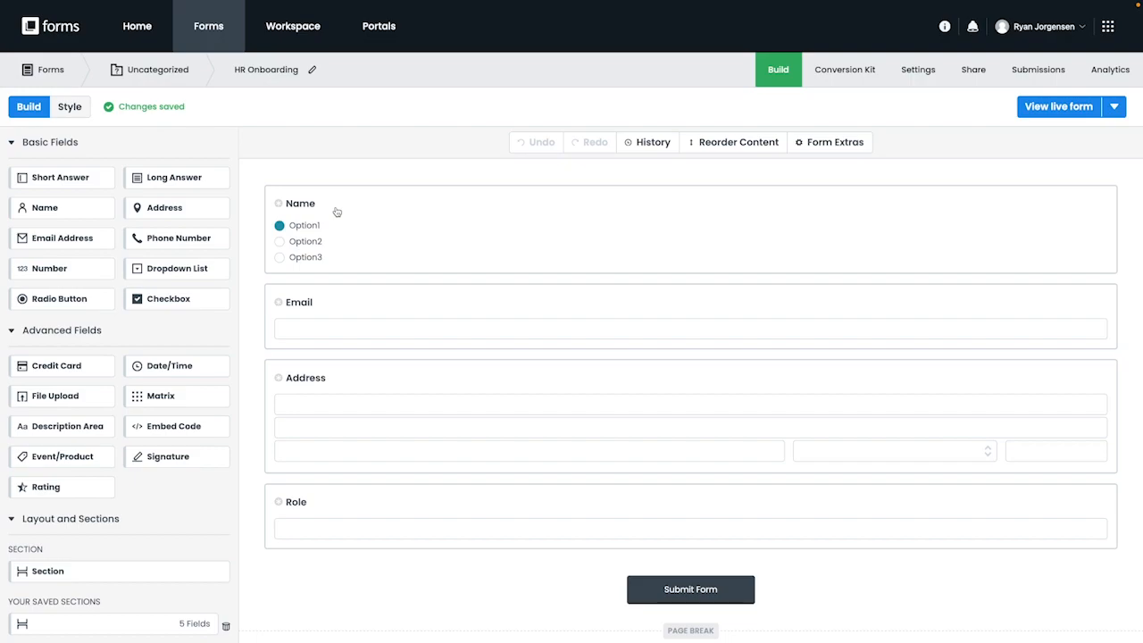
mouse_move(367, 220)
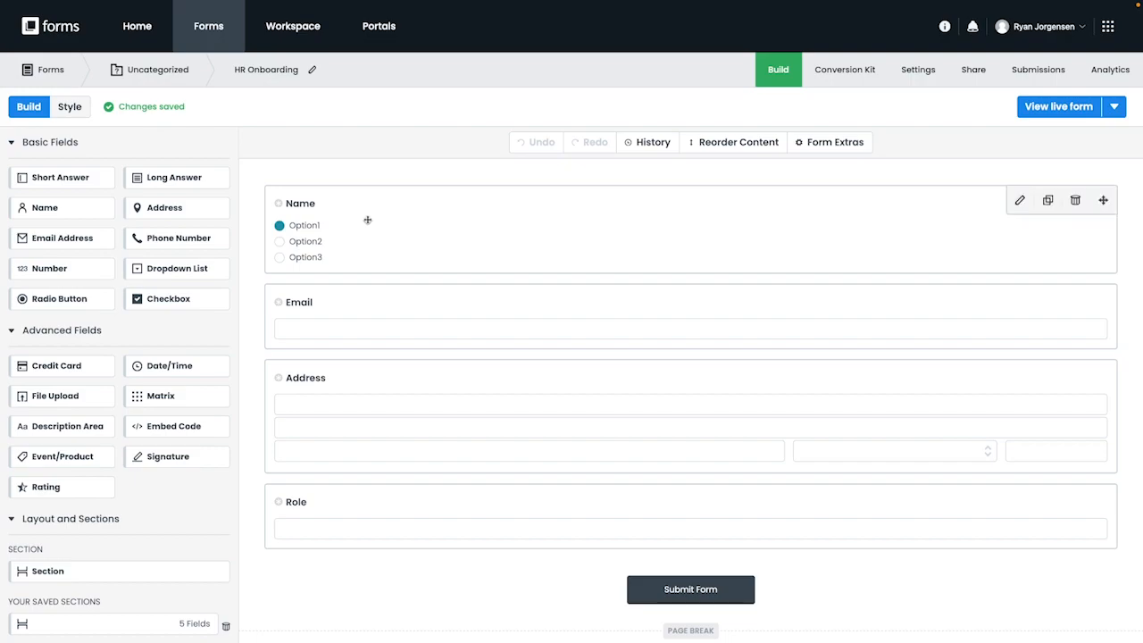
left_click(421, 231)
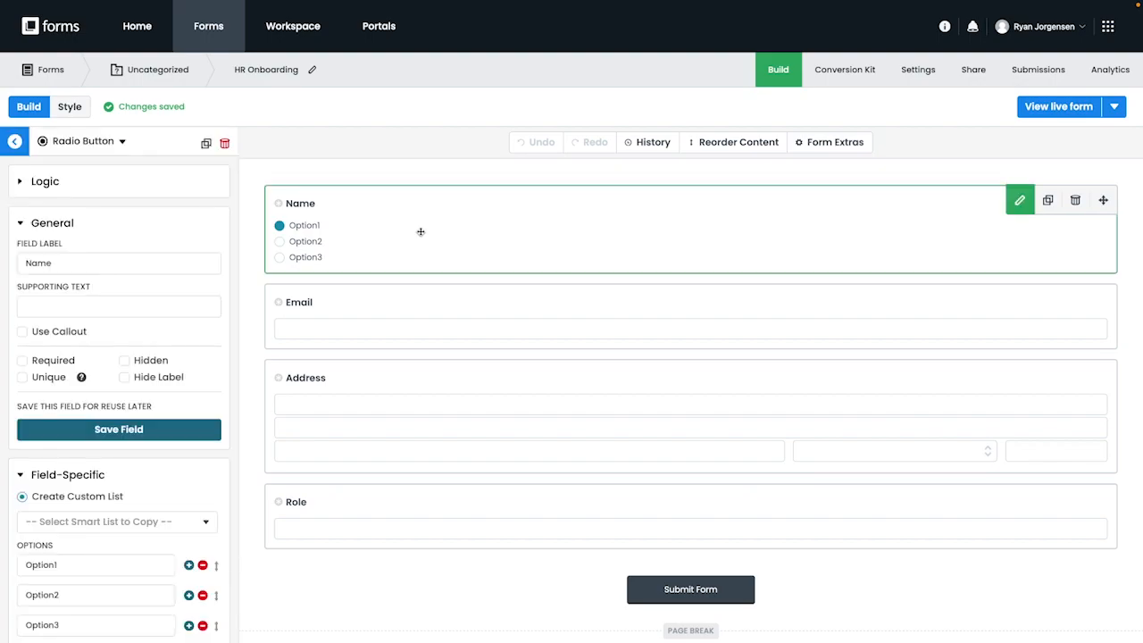
- Copy the Employee List Smart List into the Name field's custom list of options
scroll(114, 346, "down", 3)
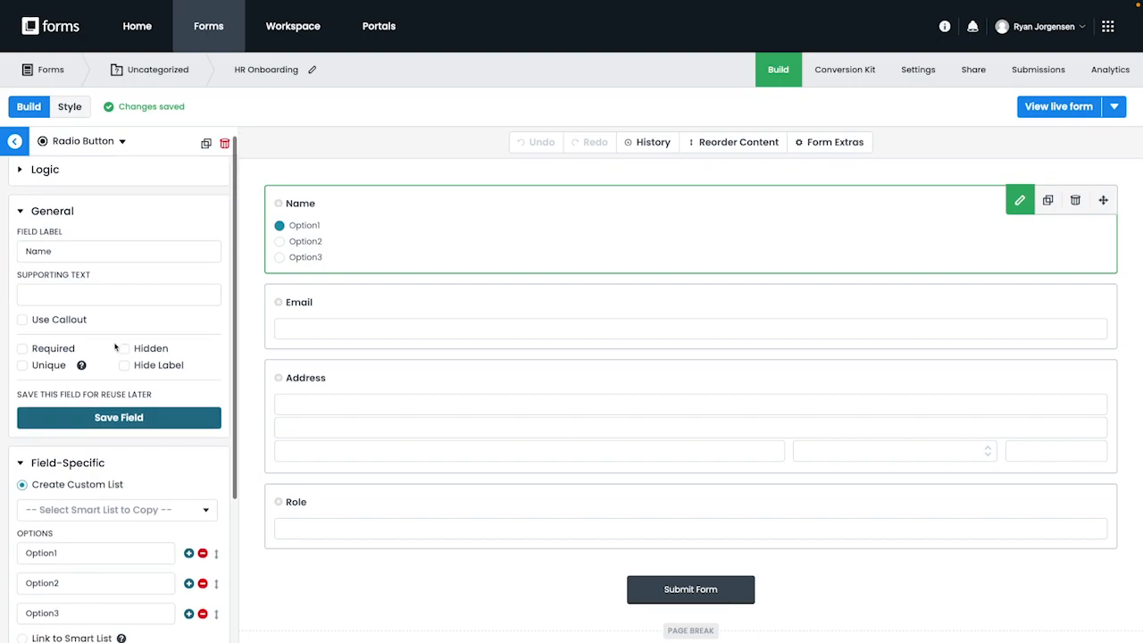
scroll(114, 346, "down", 1)
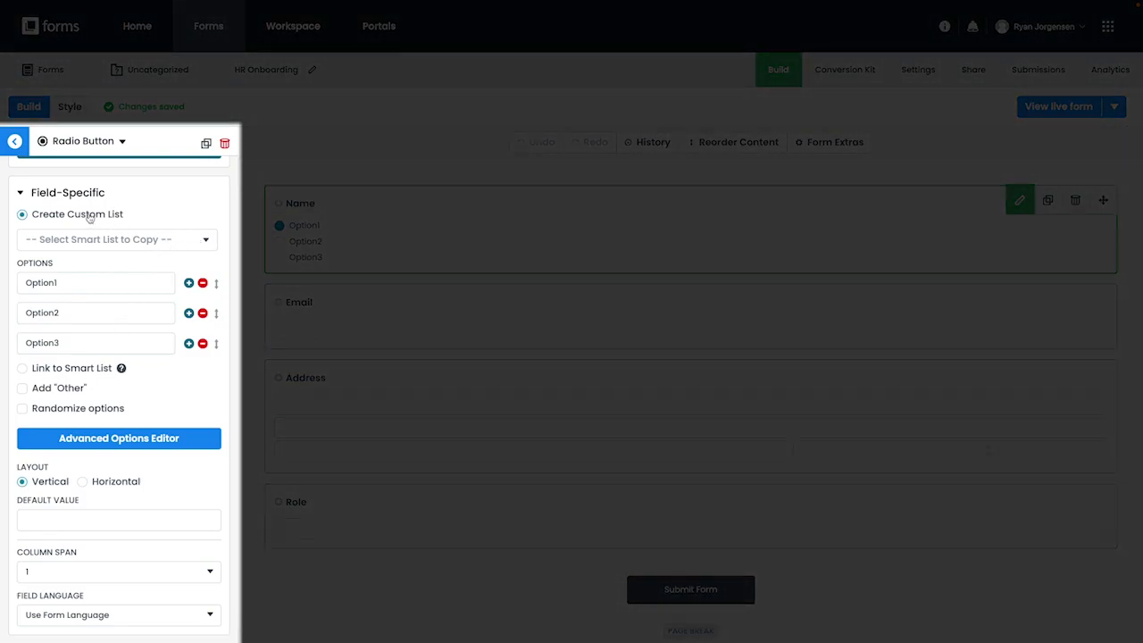
left_click(162, 241)
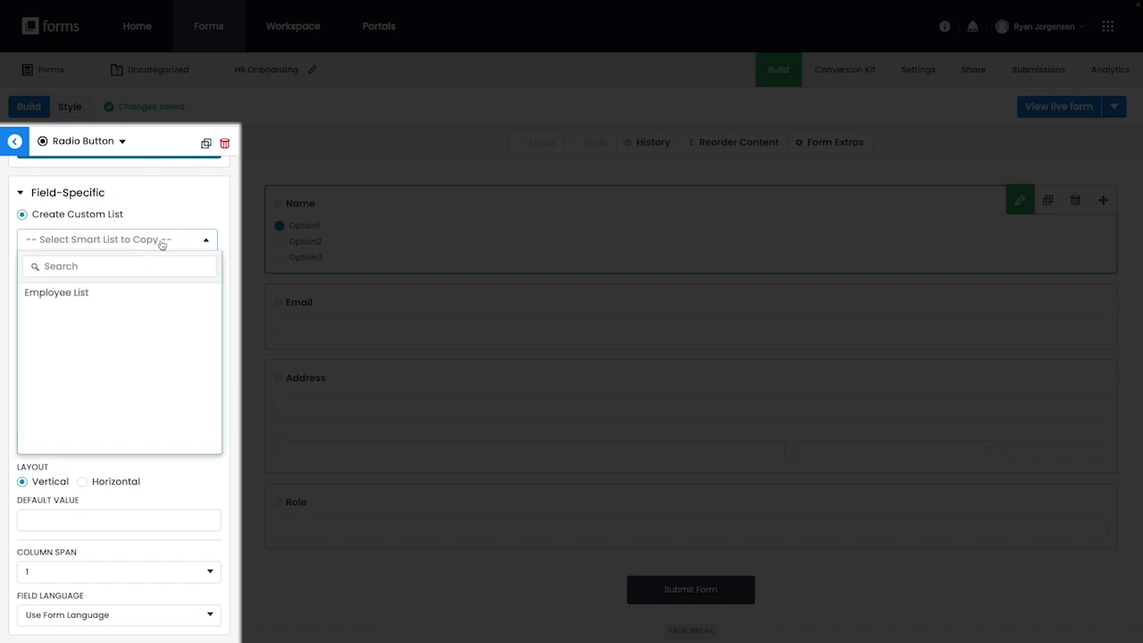
left_click(98, 297)
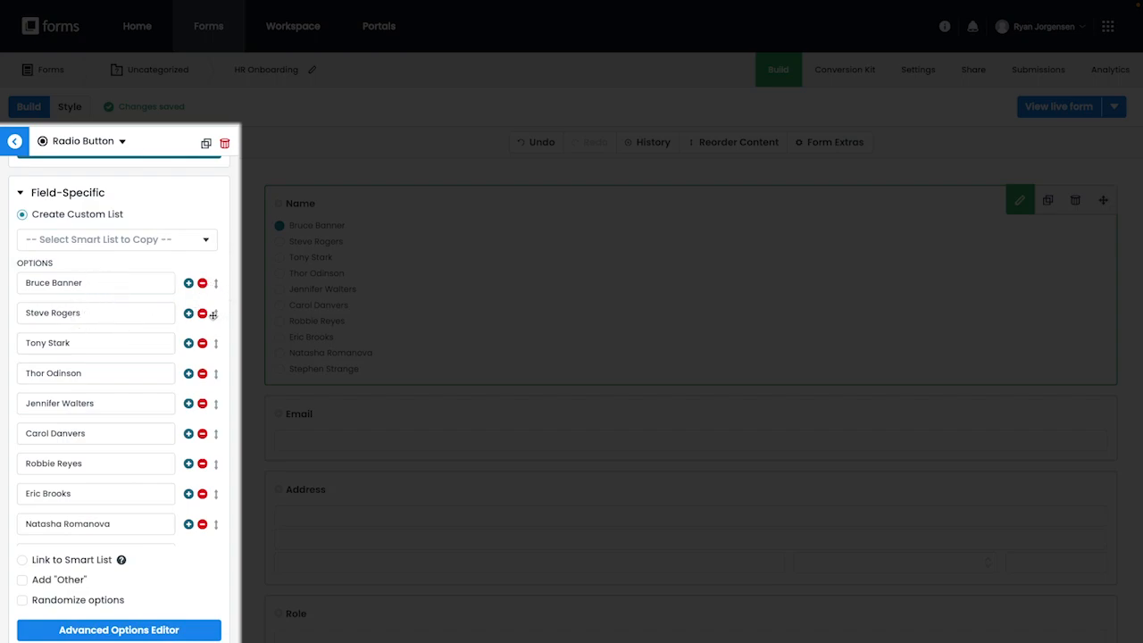
mouse_move(215, 313)
left_mouse_down()
mouse_move(212, 282)
mouse_move(213, 313)
left_mouse_up()
- Link the Name field's options to the Employee List Smart List
left_click(23, 561)
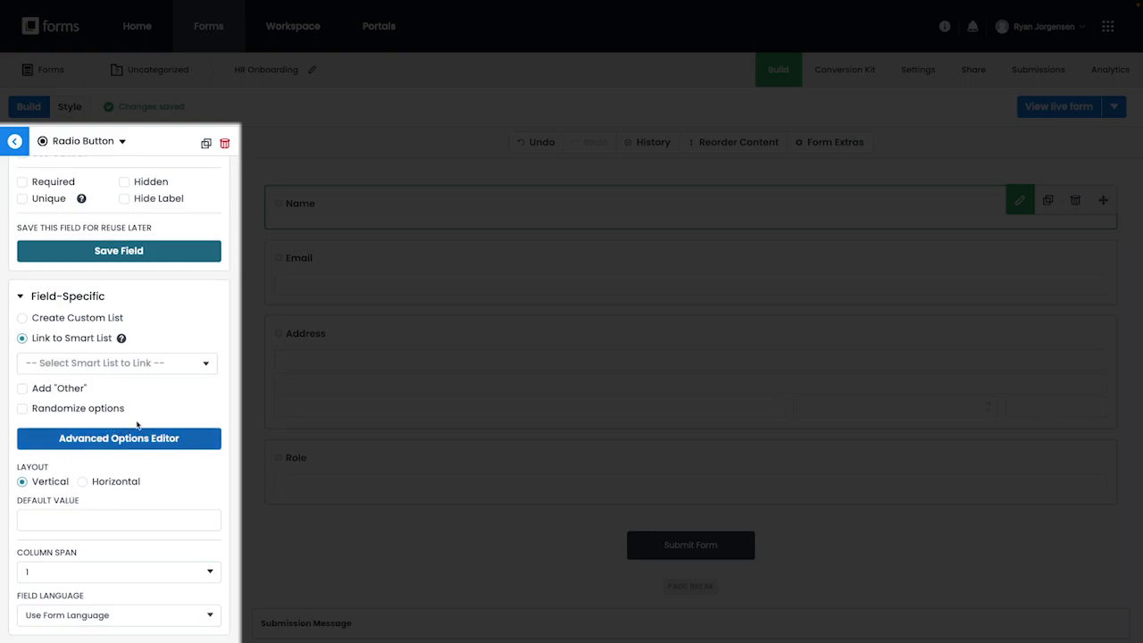
left_click(170, 369)
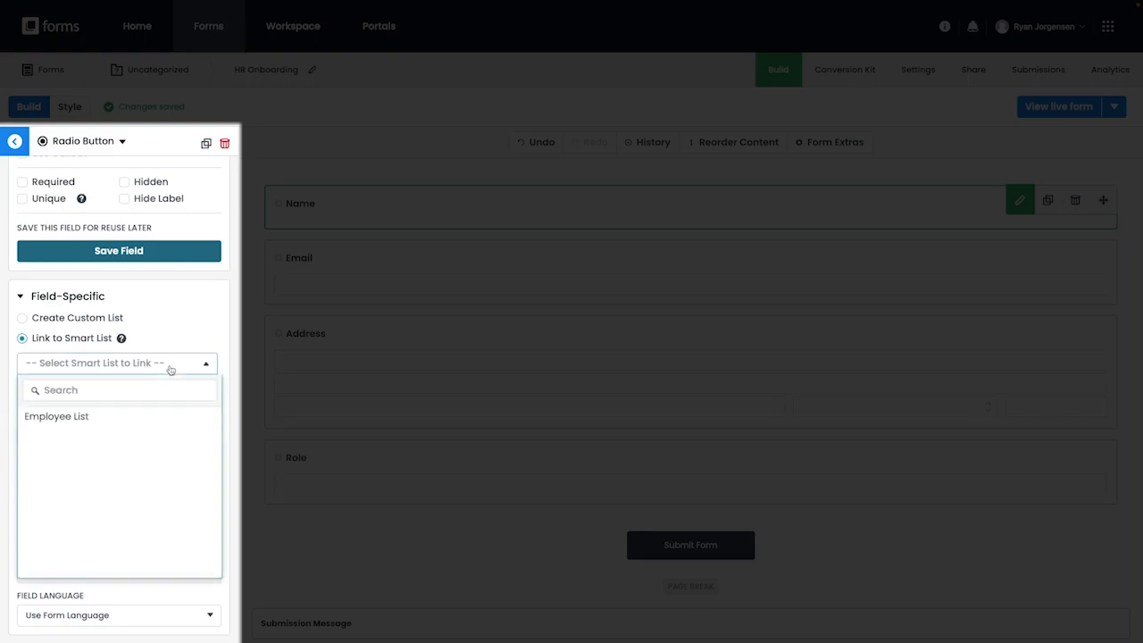
left_click(120, 418)
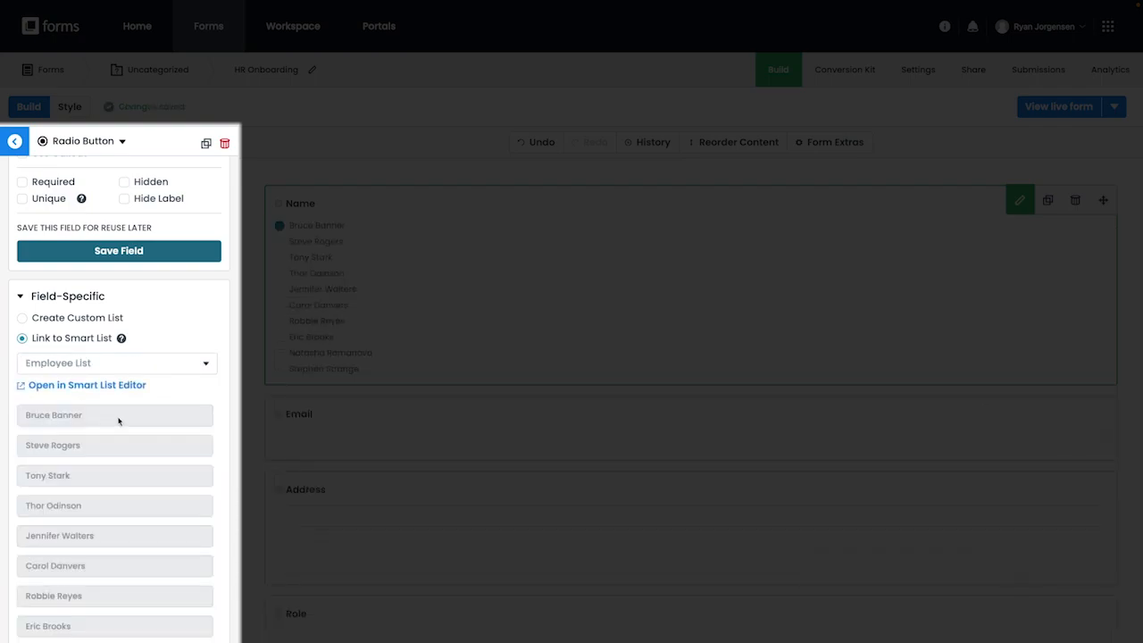
- Open the linked Employee List in the Smart List editor and view the forms linked to it
scroll(118, 421, "down", 3)
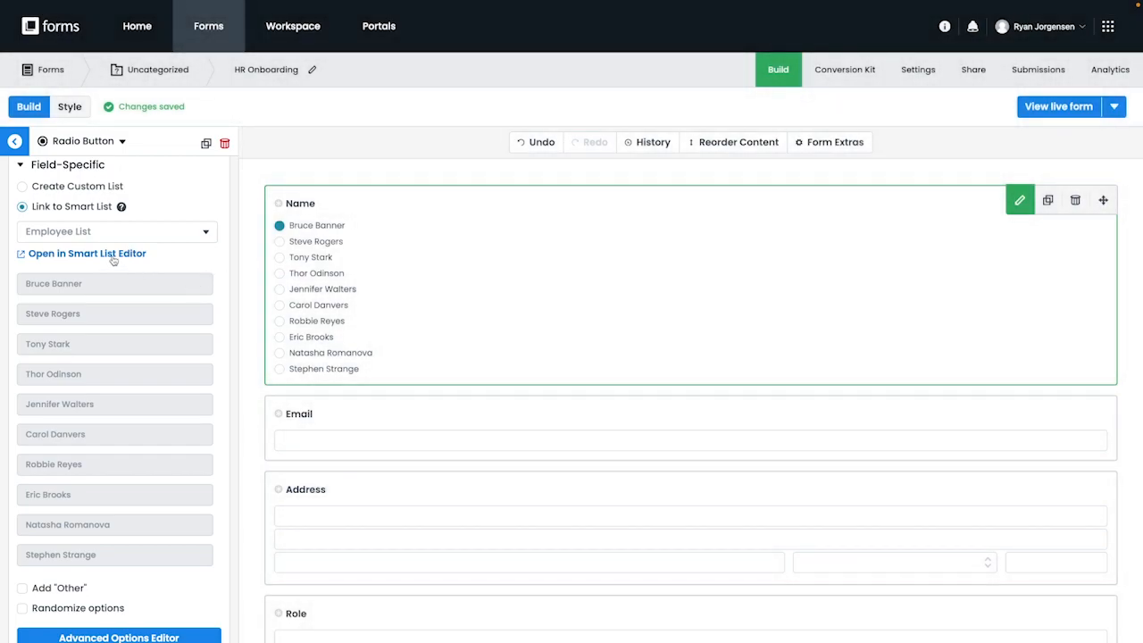
left_click(113, 255)
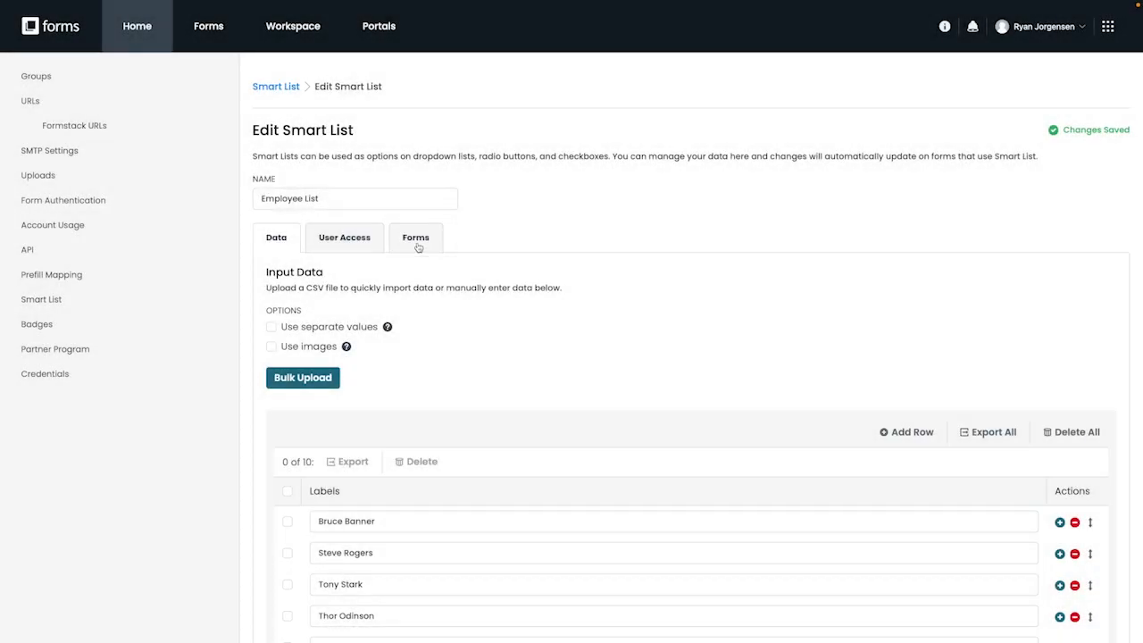
left_click(417, 243)
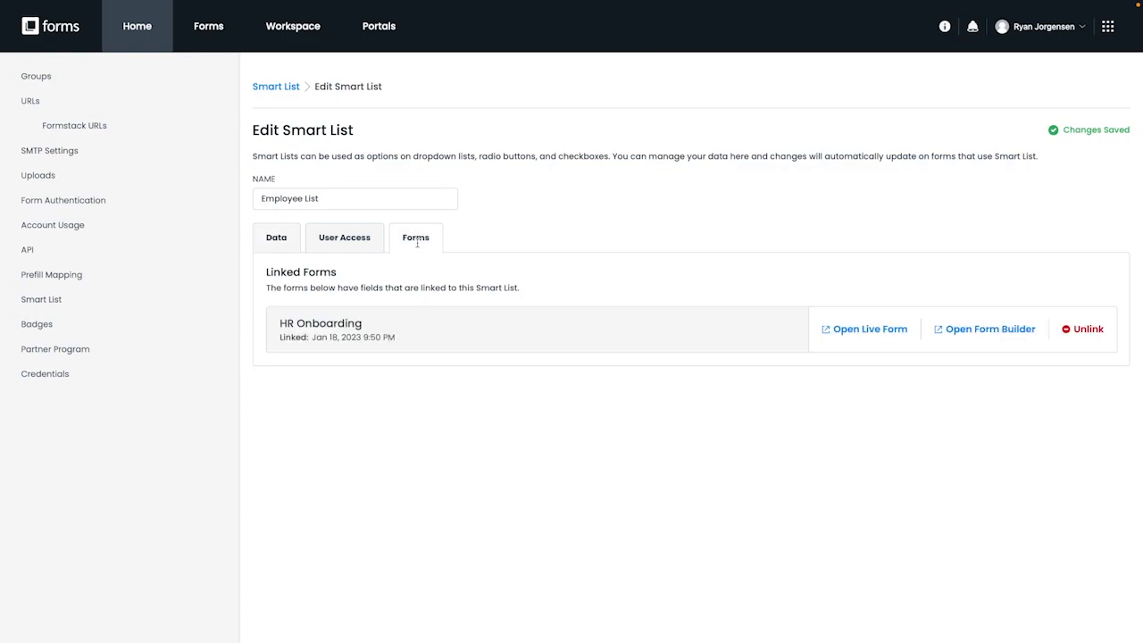